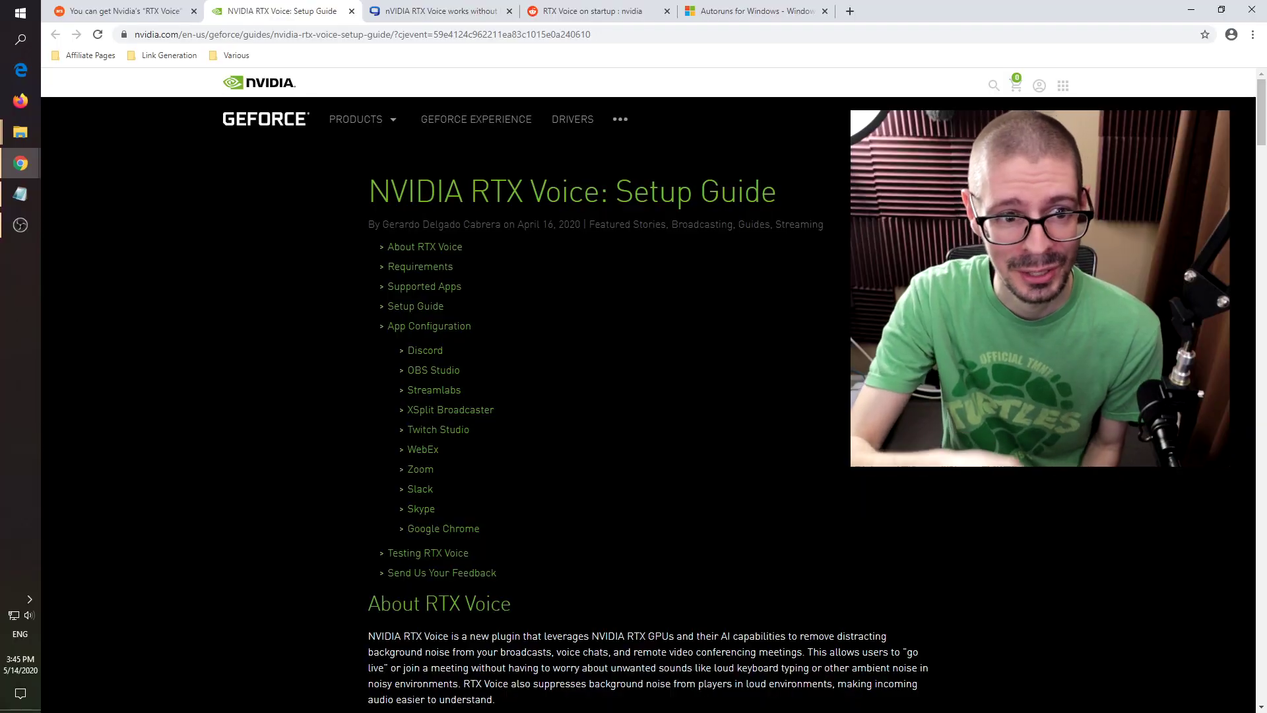
- Move Chrome aside and run NVIDIA_RTX_Voice_v0.5.12.6.exe from the RTX-Voice-Beta-For-Video folder
scroll(713, 357, down, 7)
scroll(712, 349, down, 6)
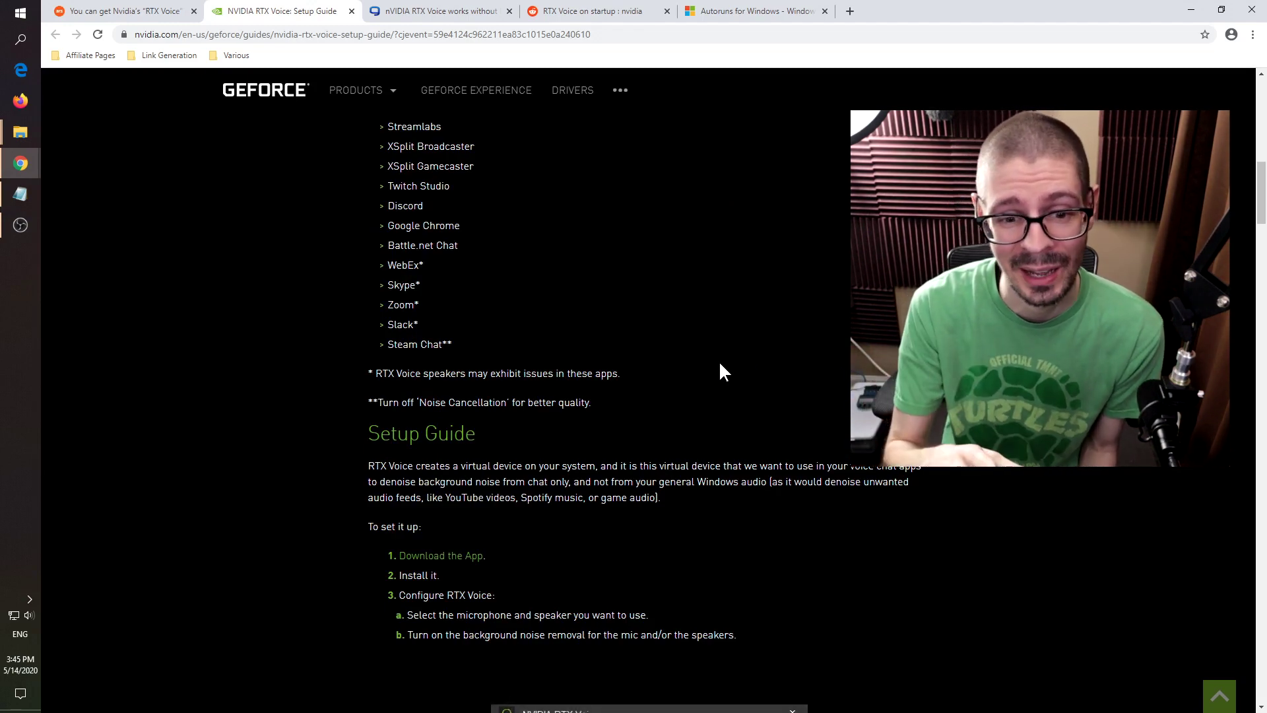
key(Home)
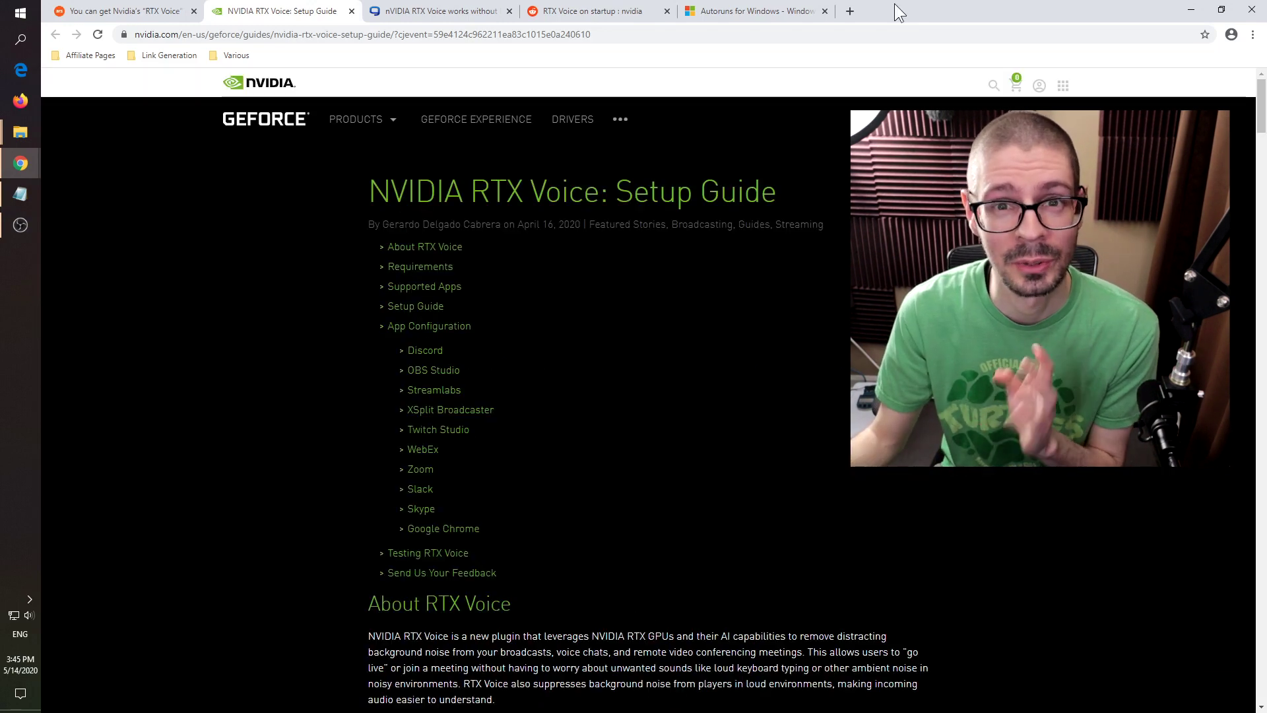
drag(893, 11, 654, 603)
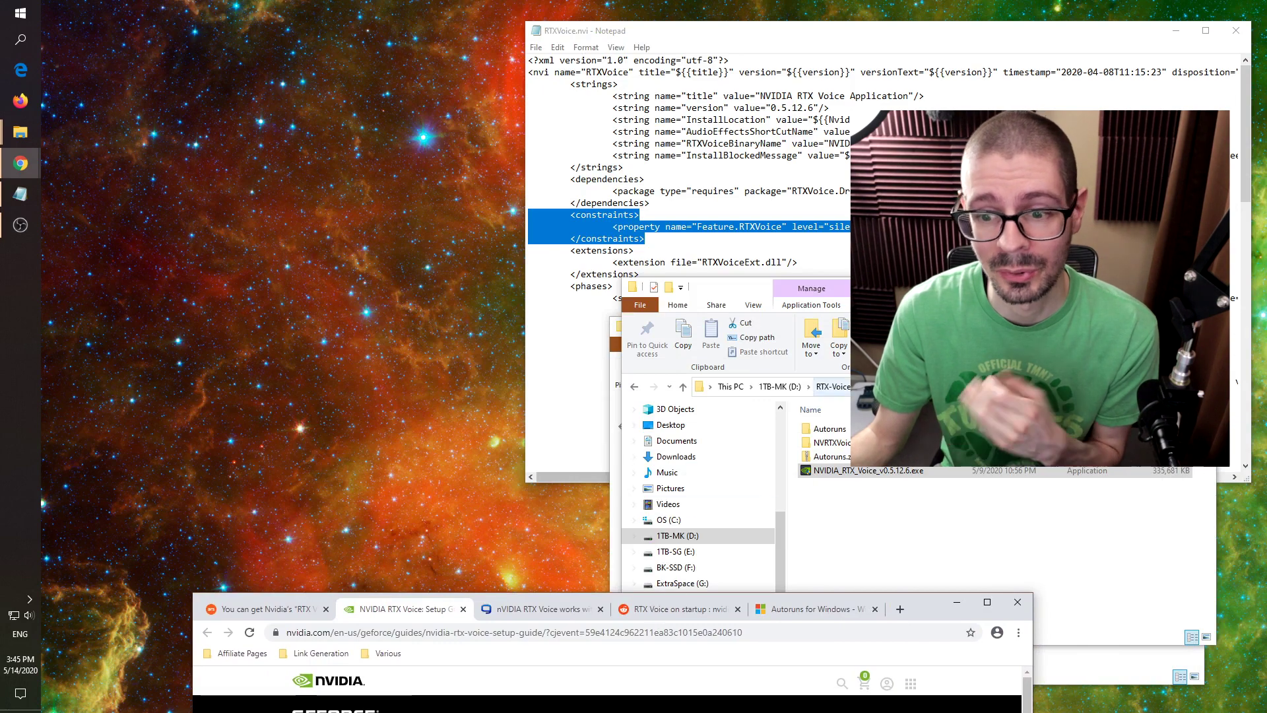
click(892, 506)
drag(837, 282, 511, 144)
click(551, 333)
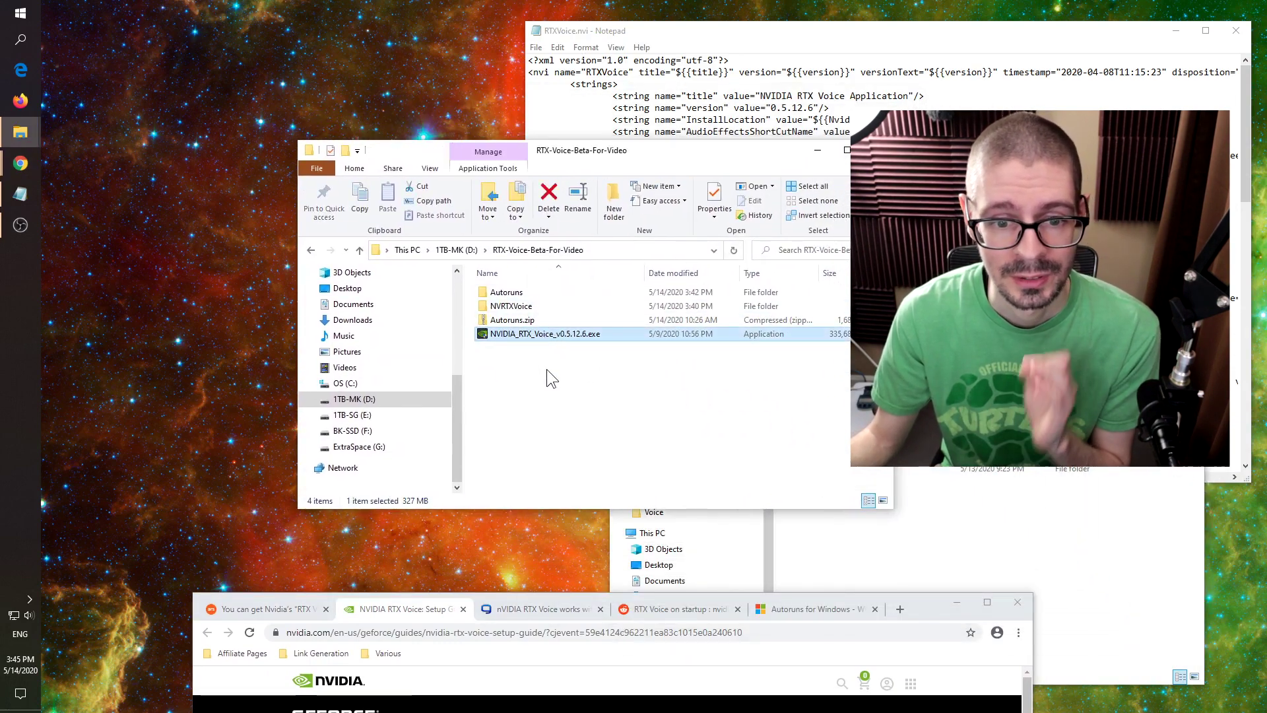
double_click(541, 333)
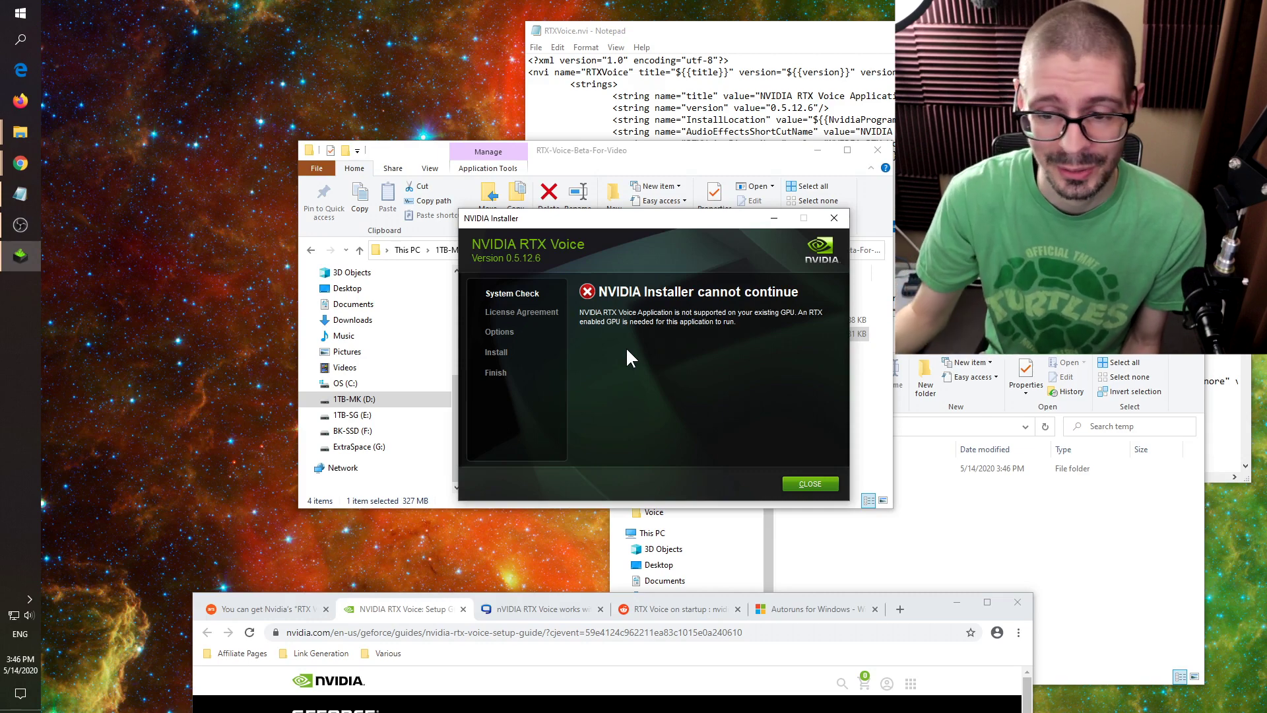
- Bring the C:\temp window forward, then read the guru3d thread on RTX Voice without RTX in Chrome
click(913, 525)
drag(505, 597, 480, 124)
click(525, 139)
double_click(525, 139)
scroll(154, 102, down, 4)
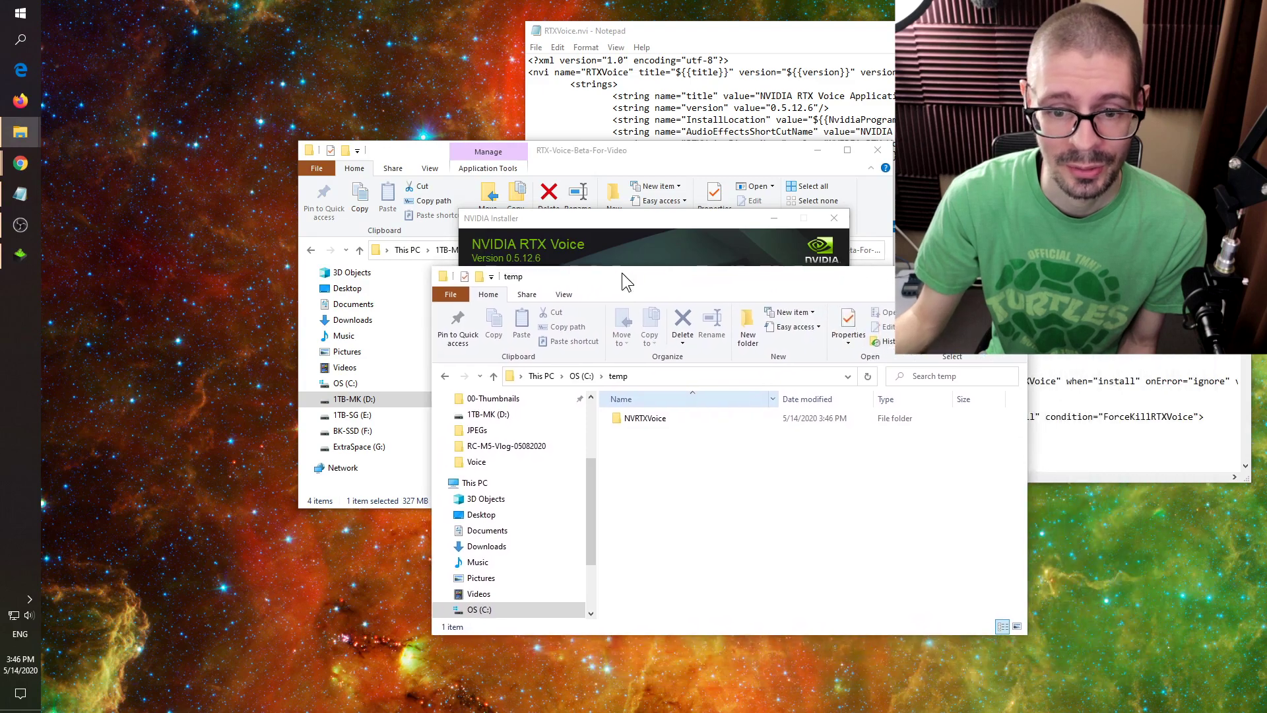
- Open NVRTXVoice, then its NvAFX subfolder, and reposition the RTX-Voice-Beta-For-Video window
double_click(634, 420)
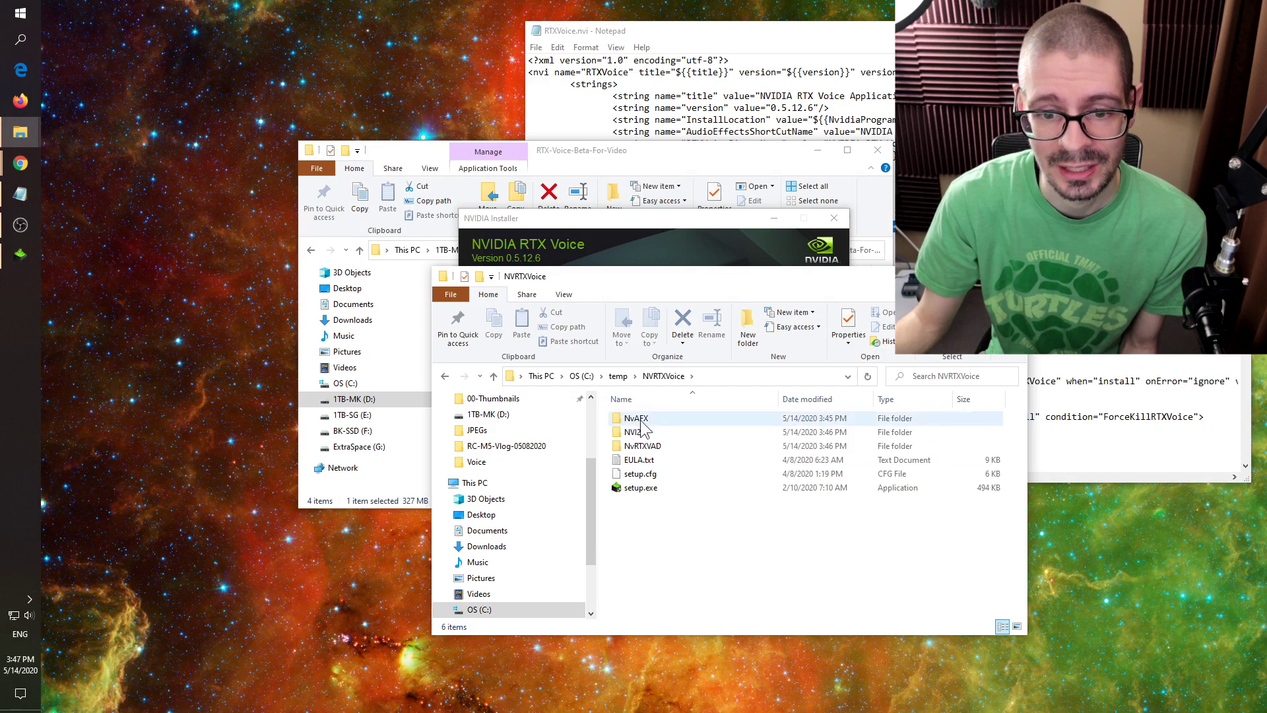
double_click(634, 419)
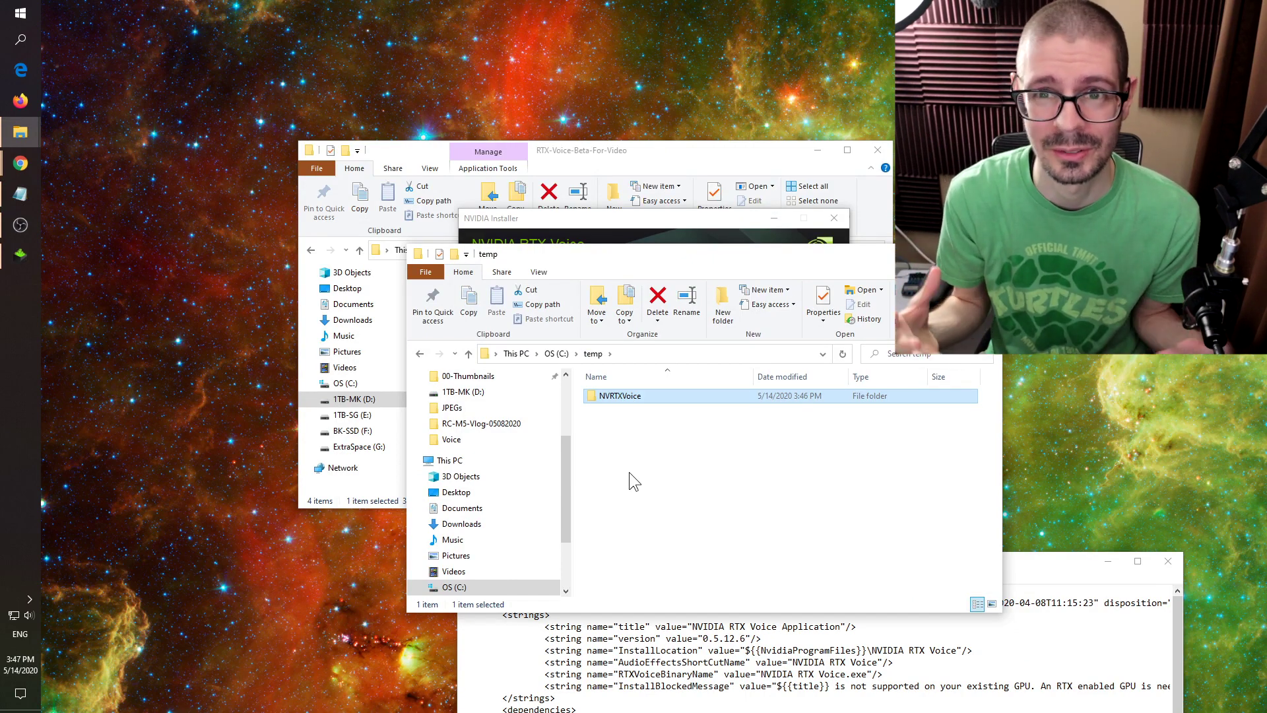
click(580, 144)
drag(580, 142, 580, 75)
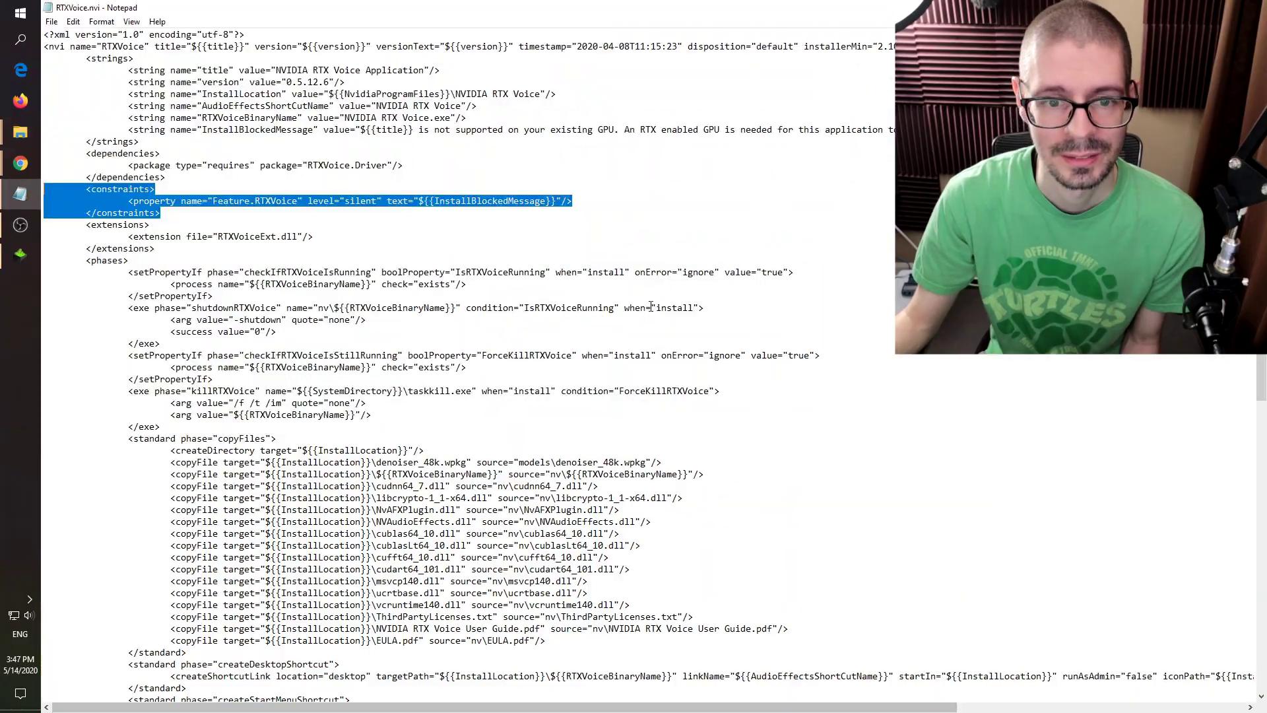
- Select the GPU <constraints> block in RTXVoice.nvi for removal
drag(161, 213, 27, 192)
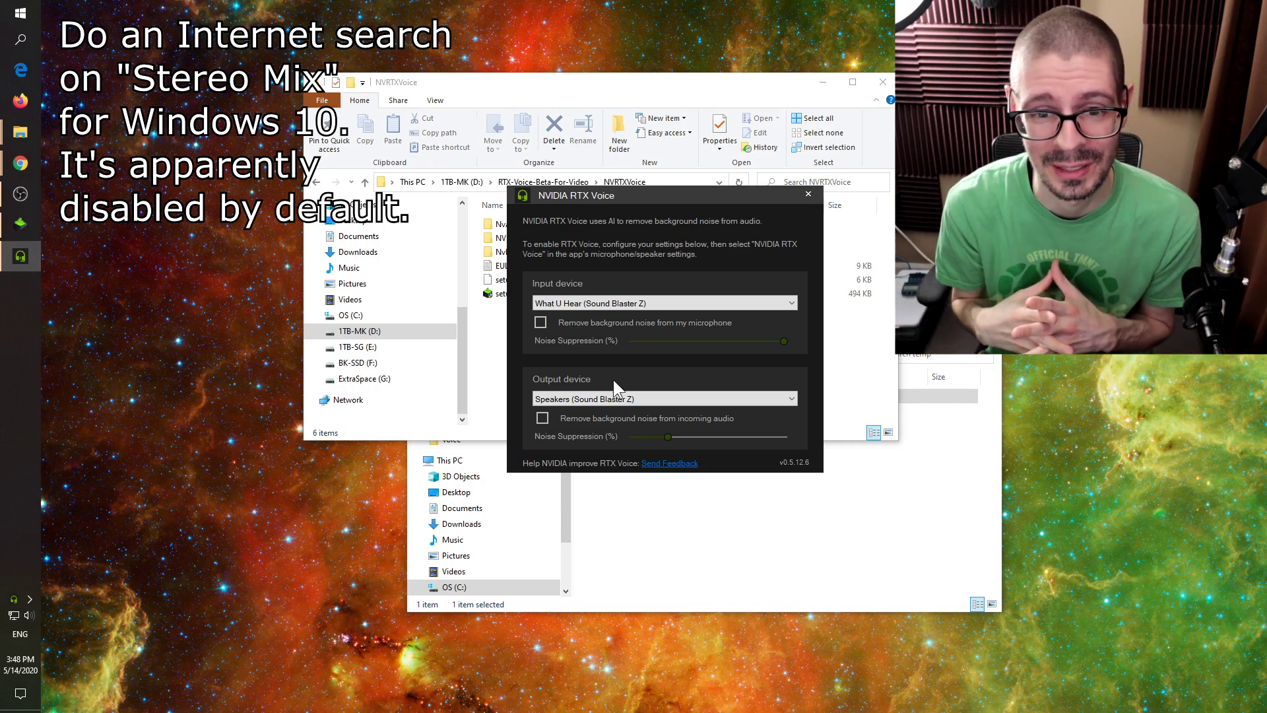
- Confirm from the tray overflow that RTX Voice is running in the background
click(28, 598)
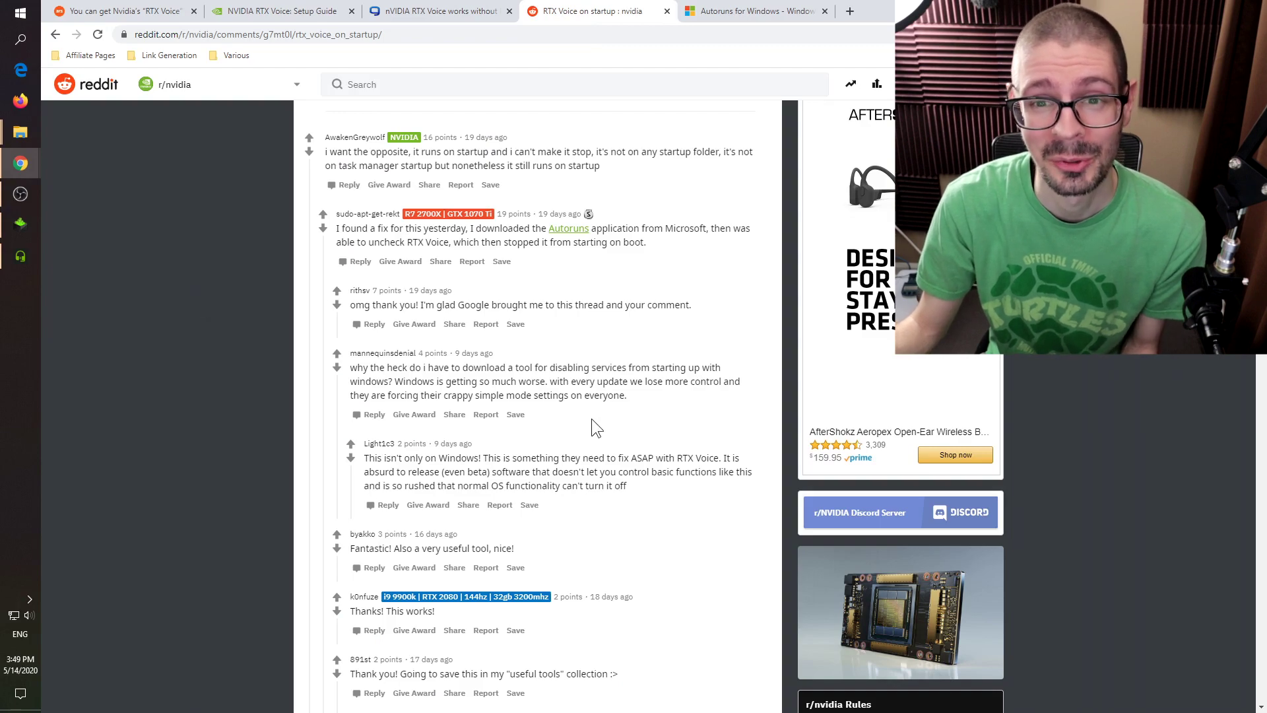
- Read the Reddit thread, switch to the Autoruns for Windows page, and launch Autoruns
scroll(591, 423, up, 7)
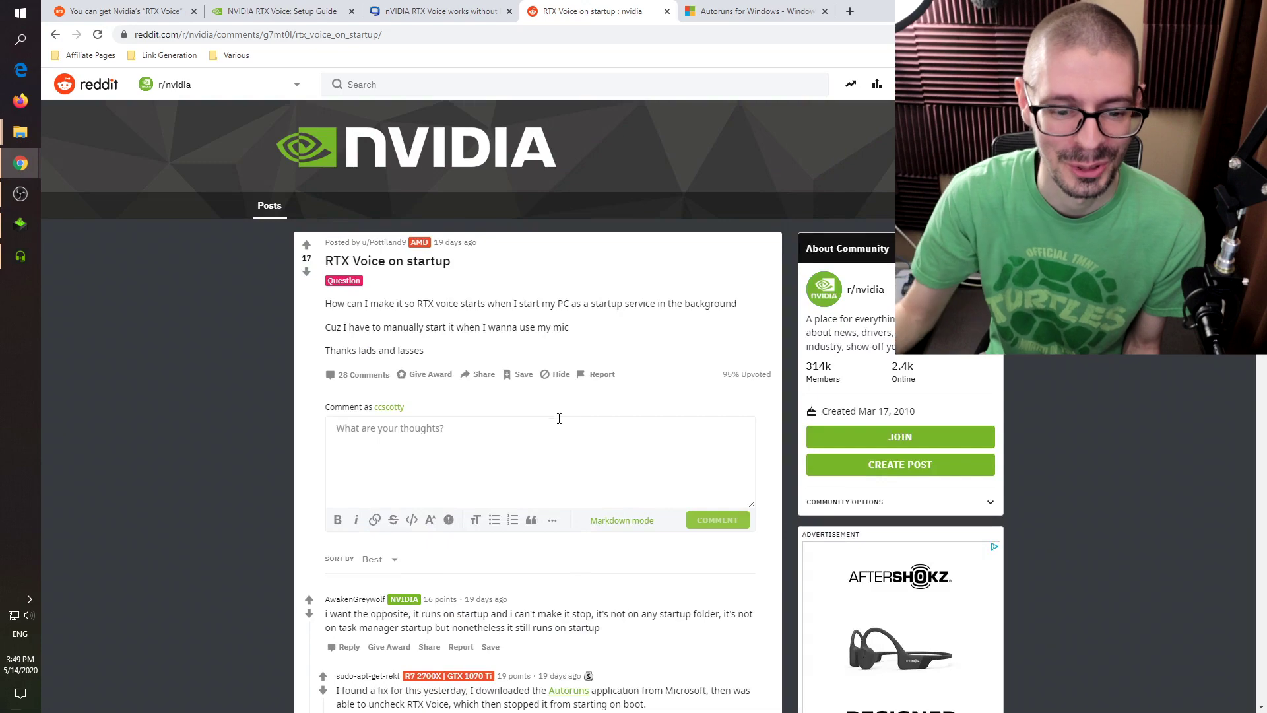
scroll(238, 542, down, 5)
scroll(239, 542, down, 1)
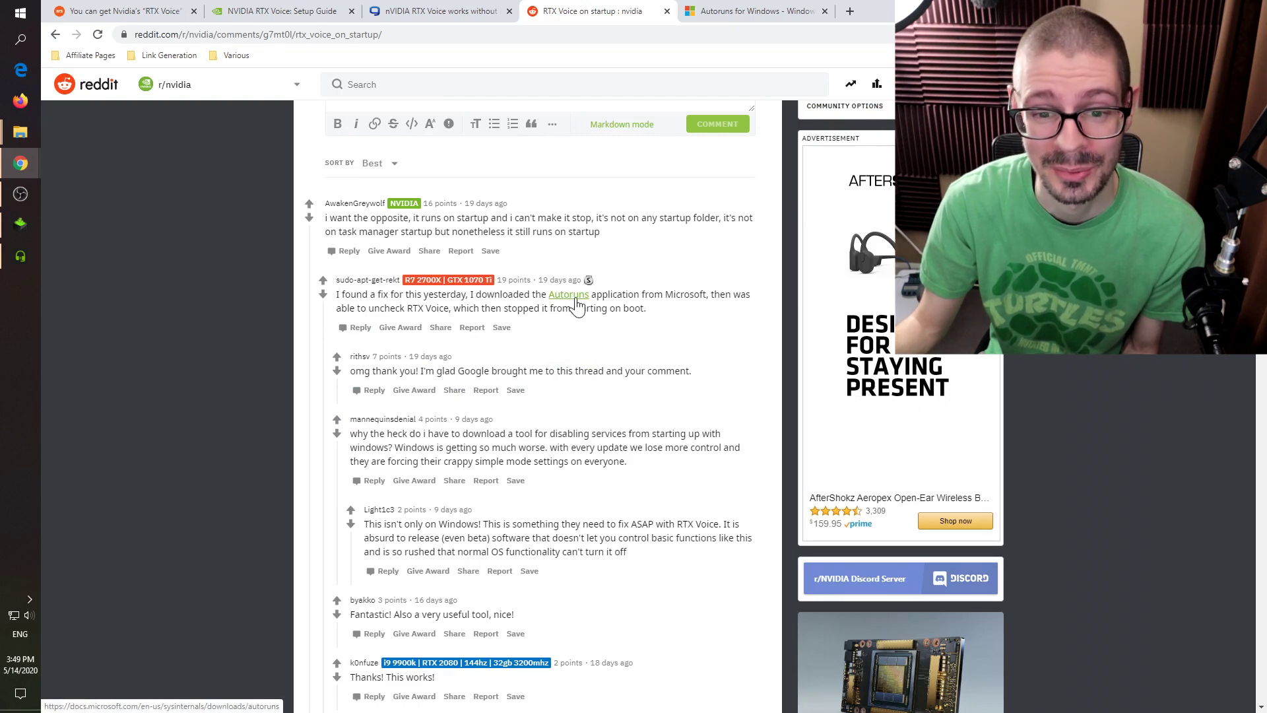
key(ctrl+Tab)
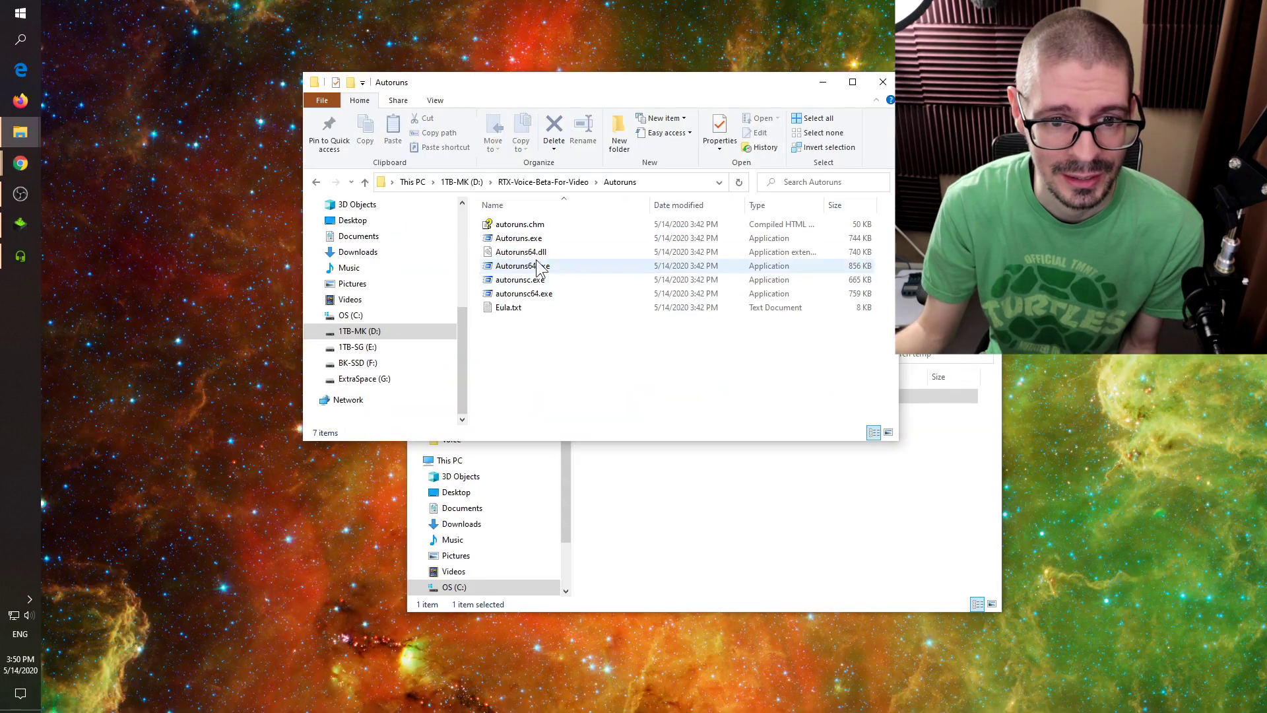
double_click(514, 238)
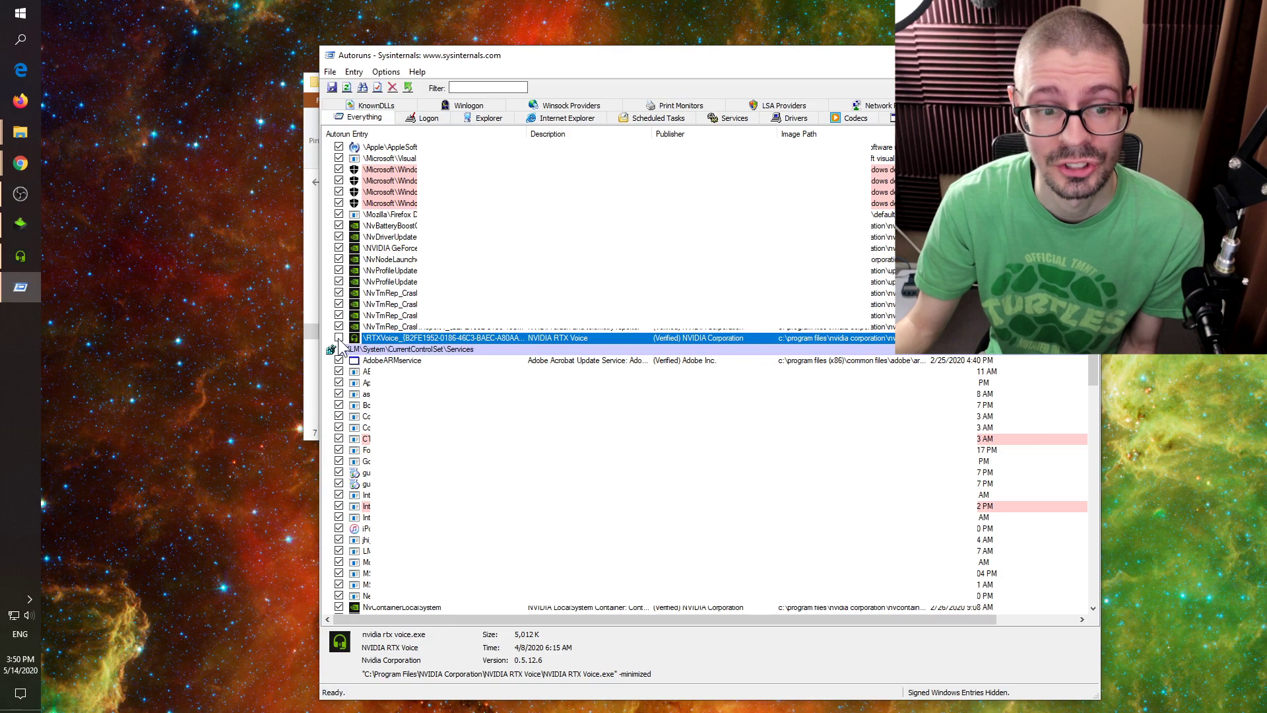
- Uncheck the RTXVoice startup entry in the Autoruns Everything tab
click(338, 339)
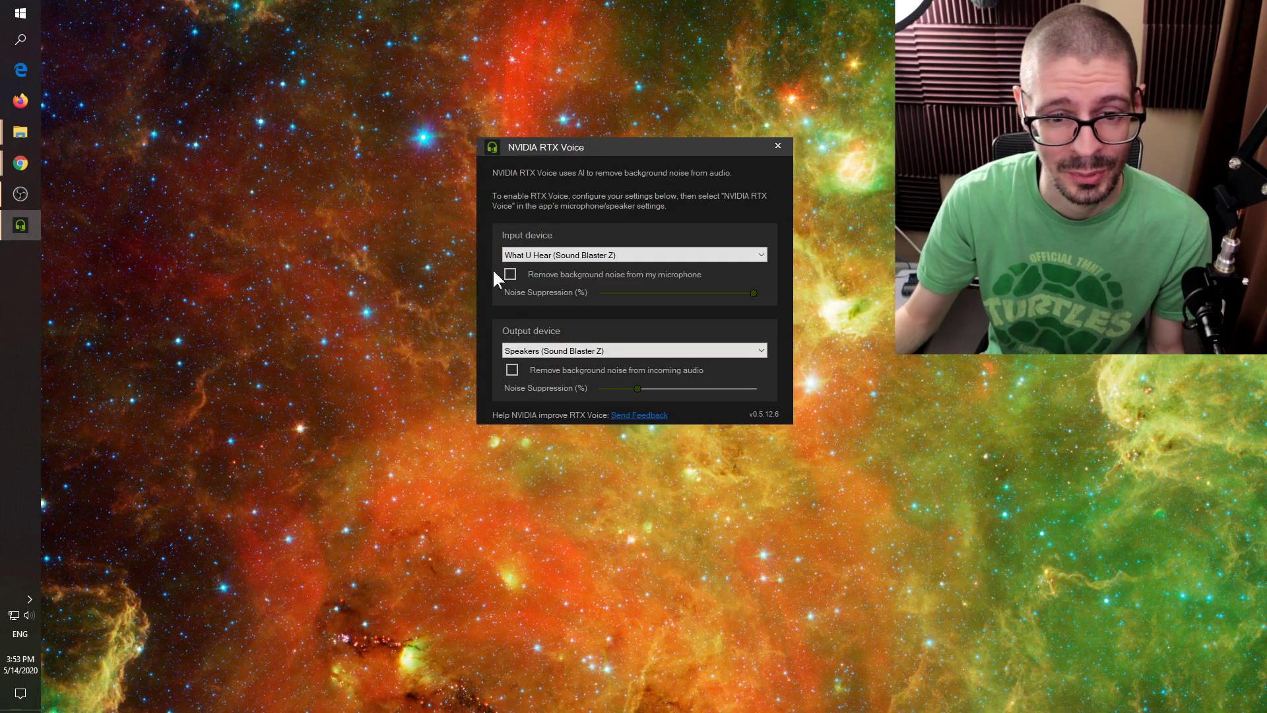
- Open Windows Sound settings and keep What U Hear (Sound Blaster Z) as RTX Voice's input device
right_click(29, 610)
click(94, 626)
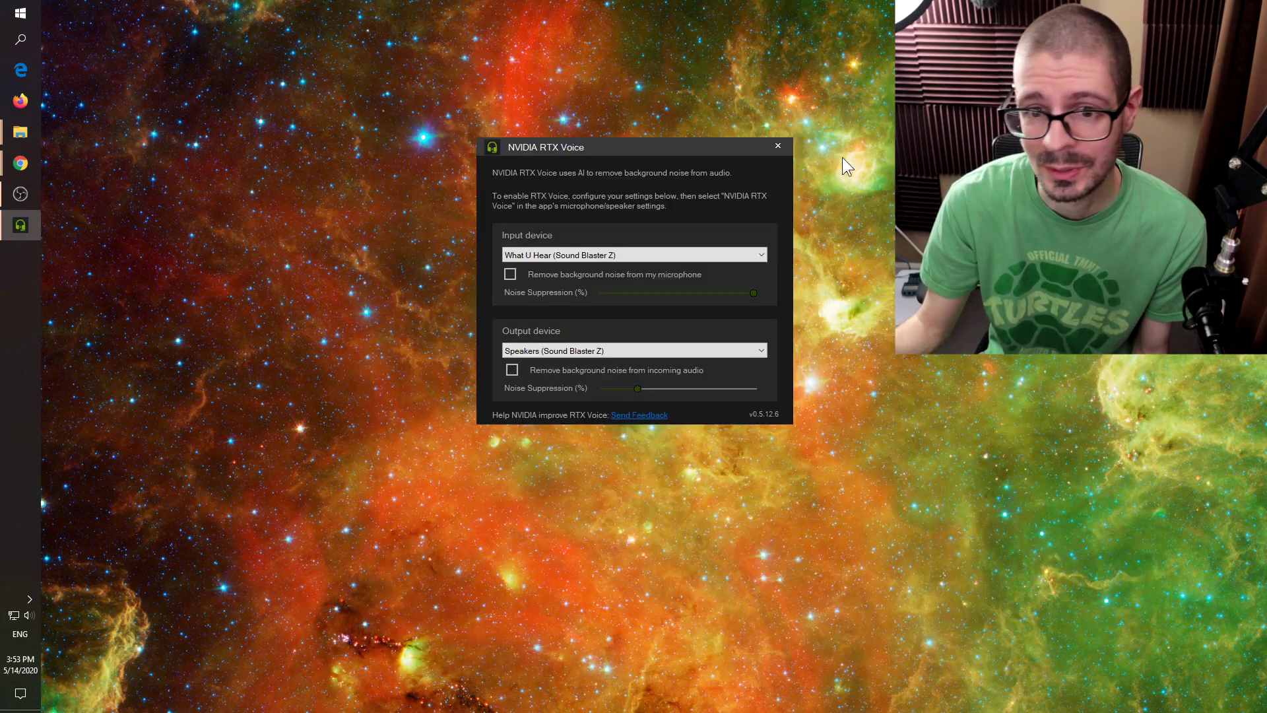
click(621, 255)
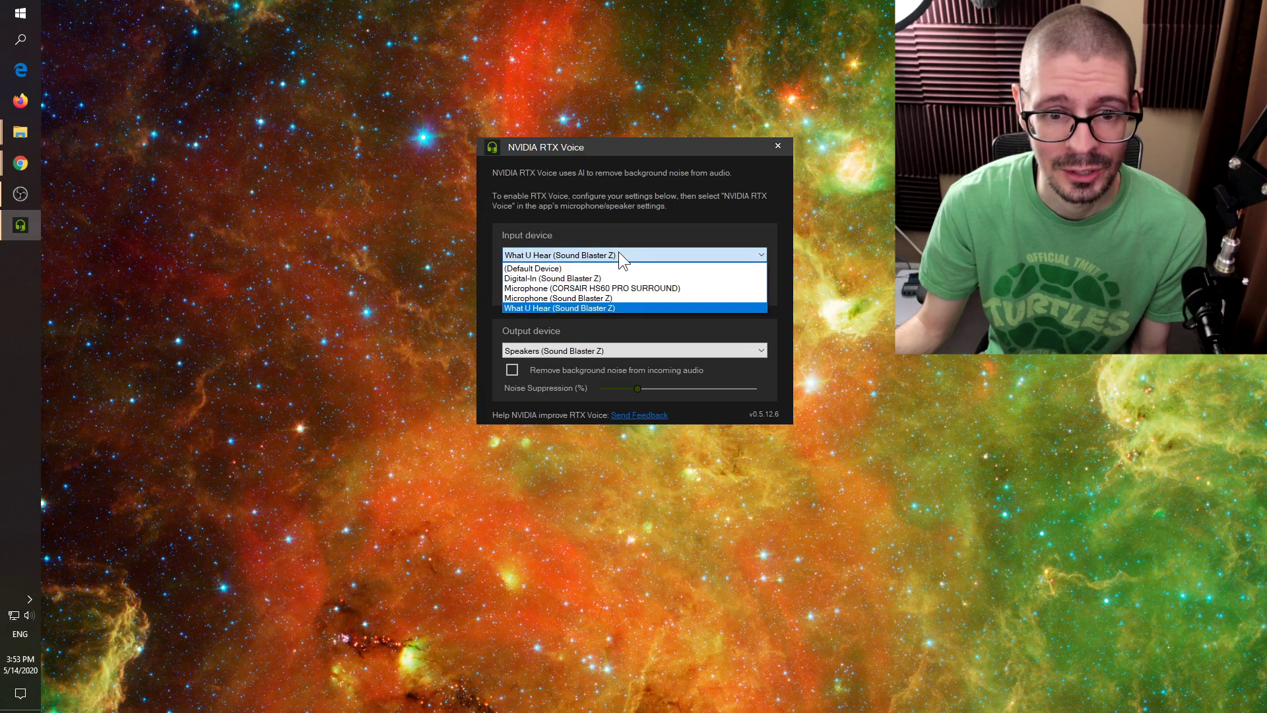
click(618, 308)
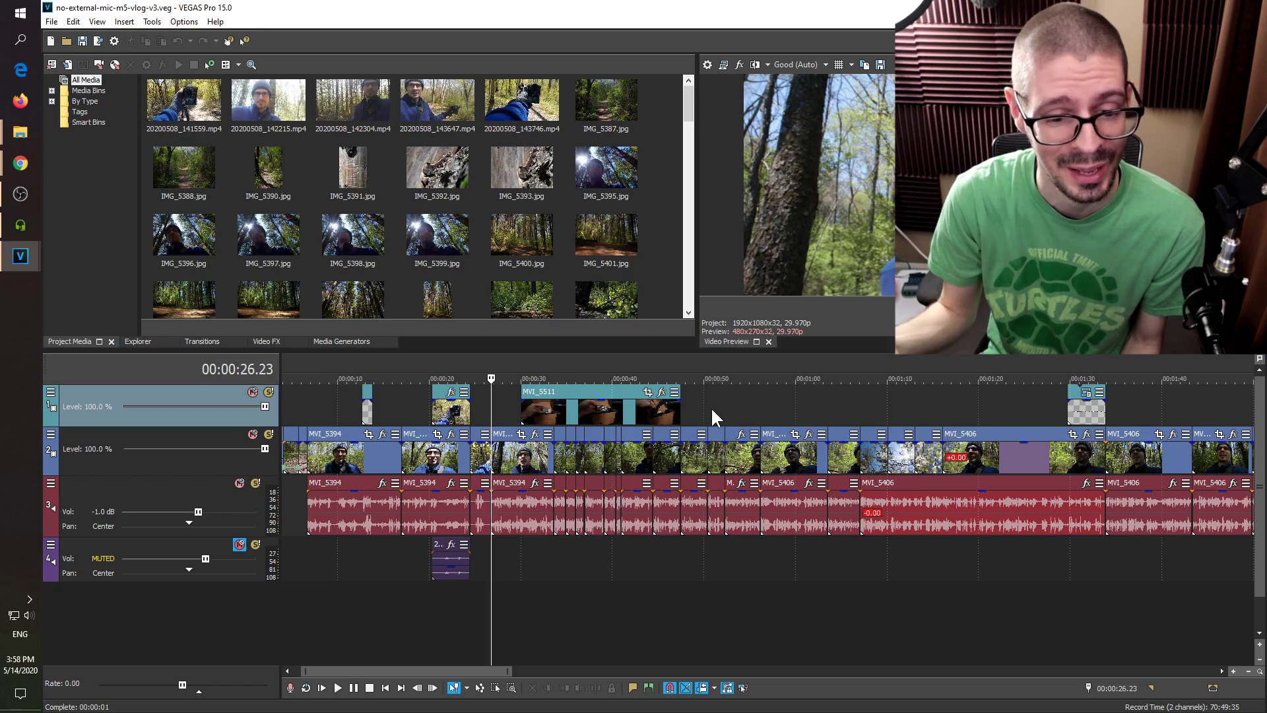
- Set the playhead position on the vlog timeline in VEGAS Pro
click(309, 411)
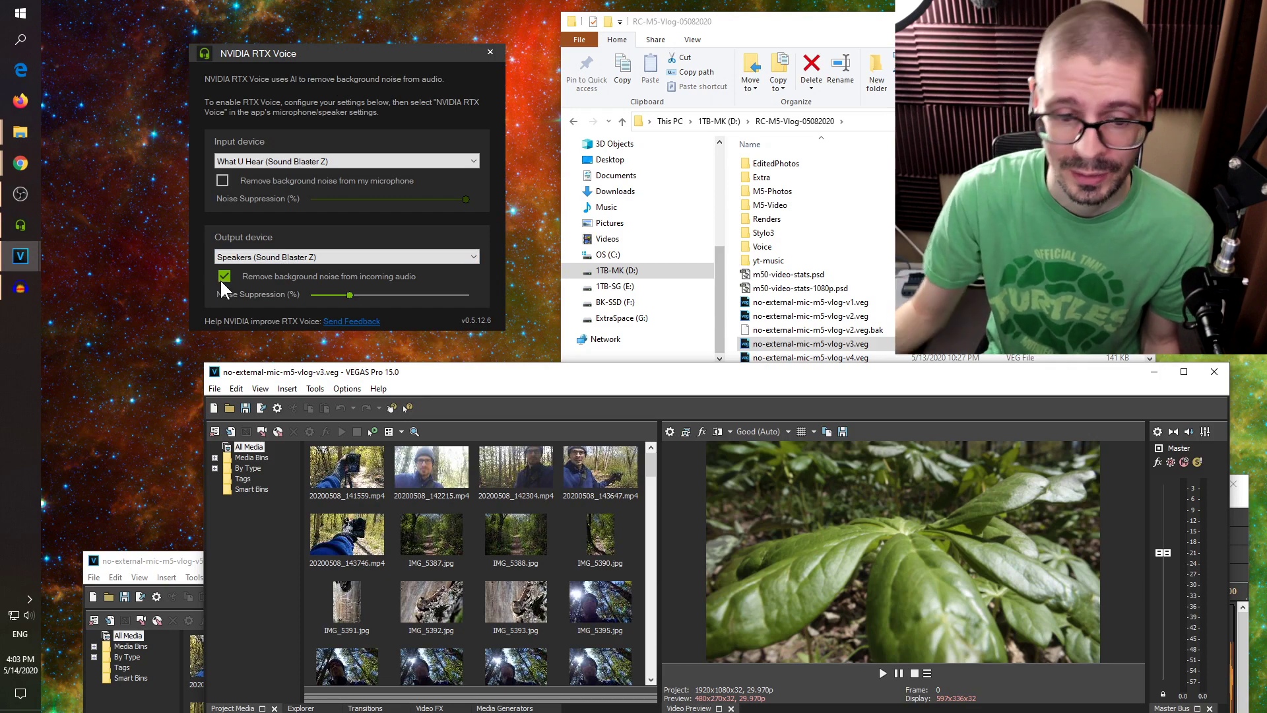
- Render the vlog as Wave (Microsoft) using the 48,000 Hz 32-bit float stereo template
drag(386, 373, 374, 41)
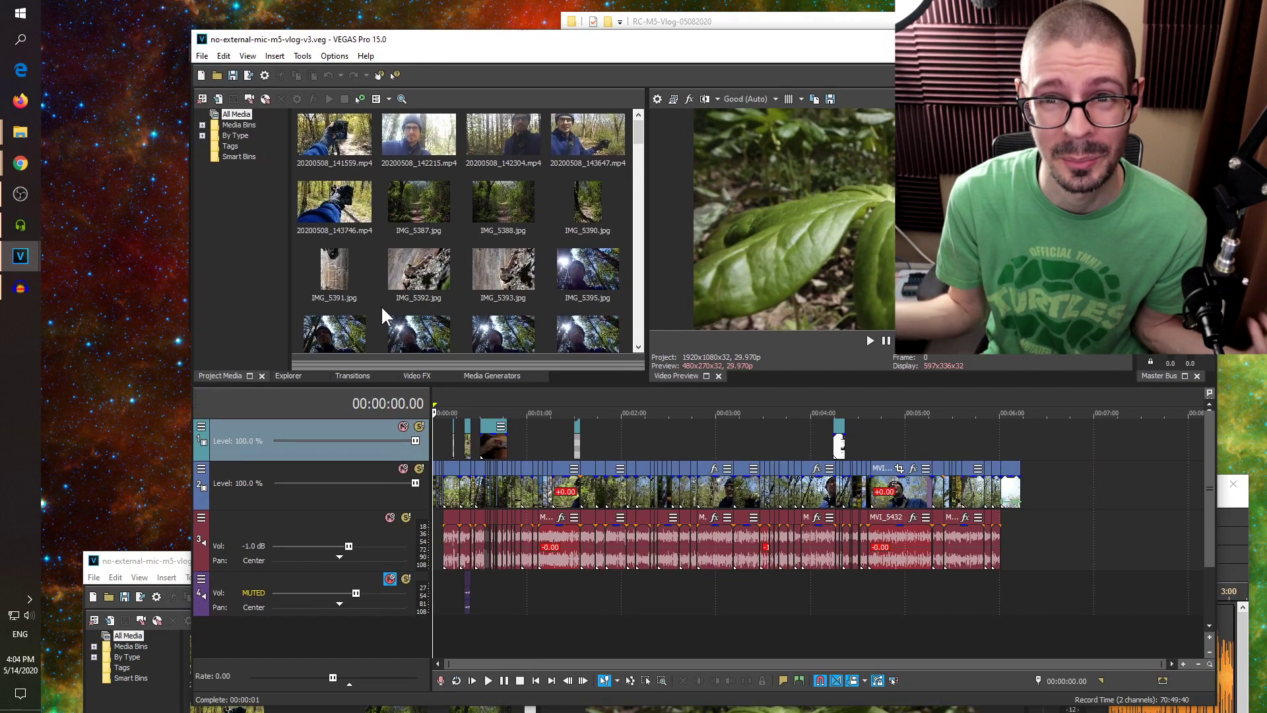
click(207, 55)
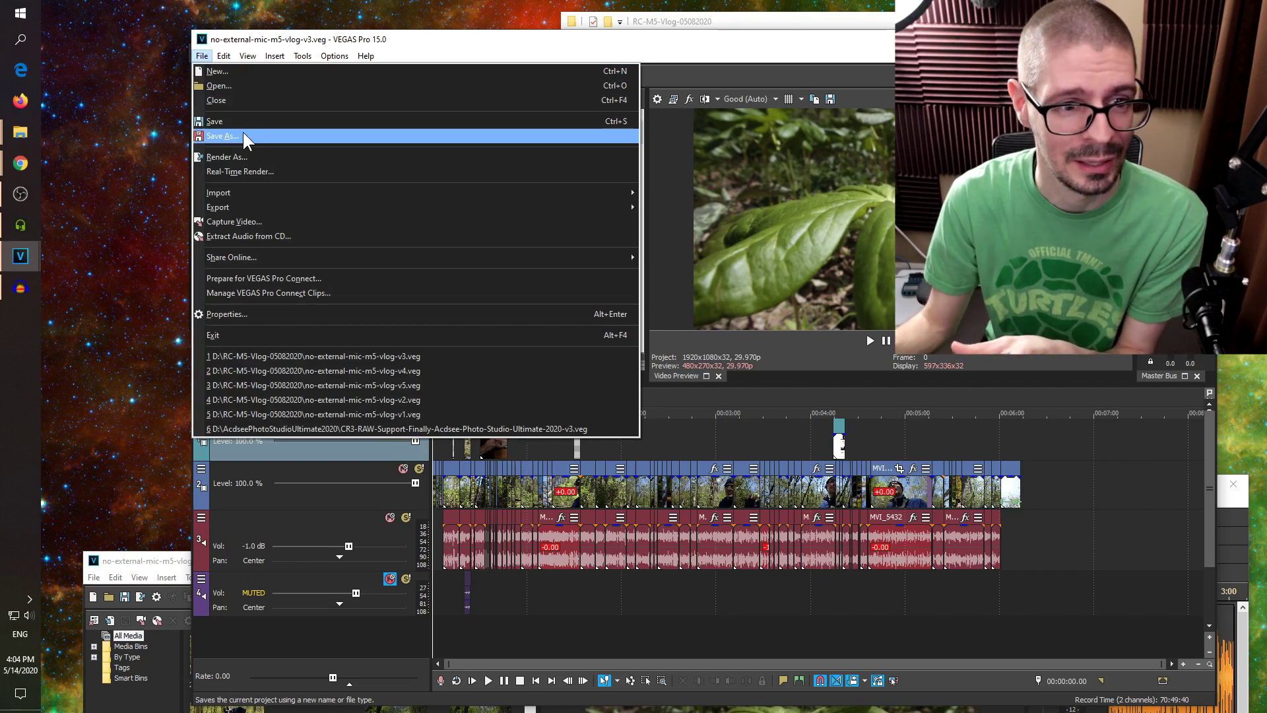
click(248, 171)
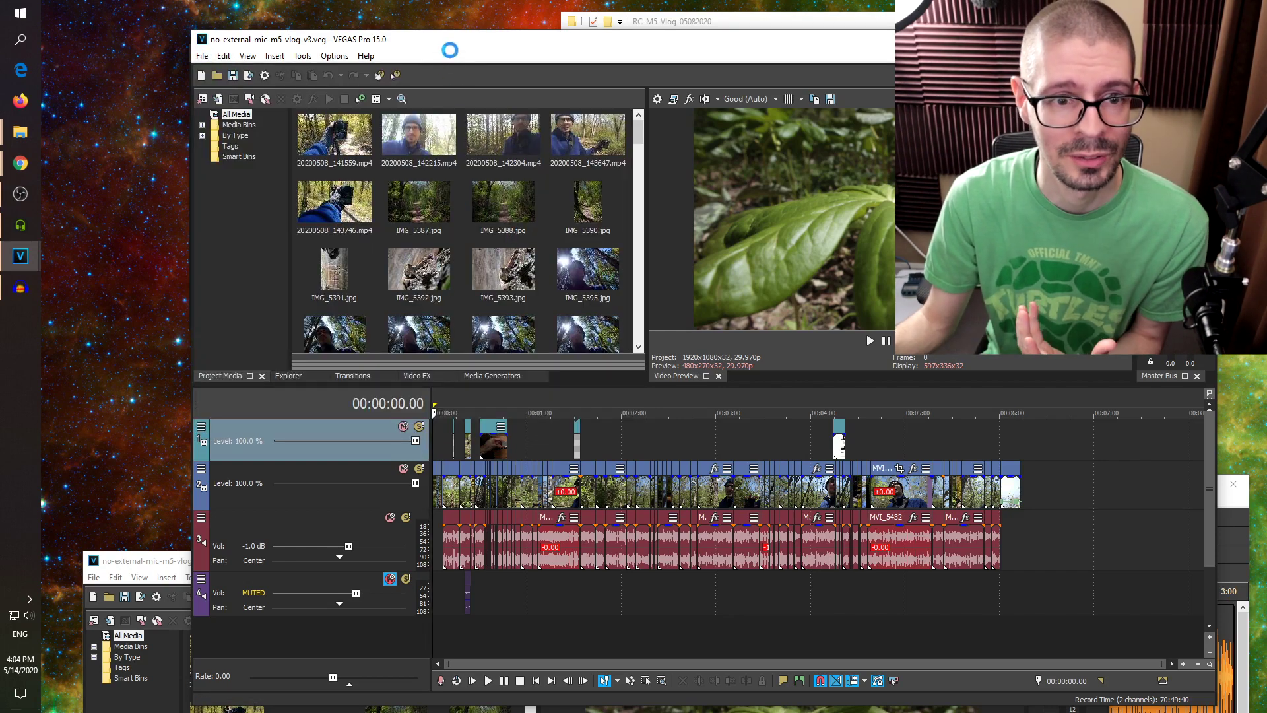
scroll(396, 298, down, 5)
click(376, 322)
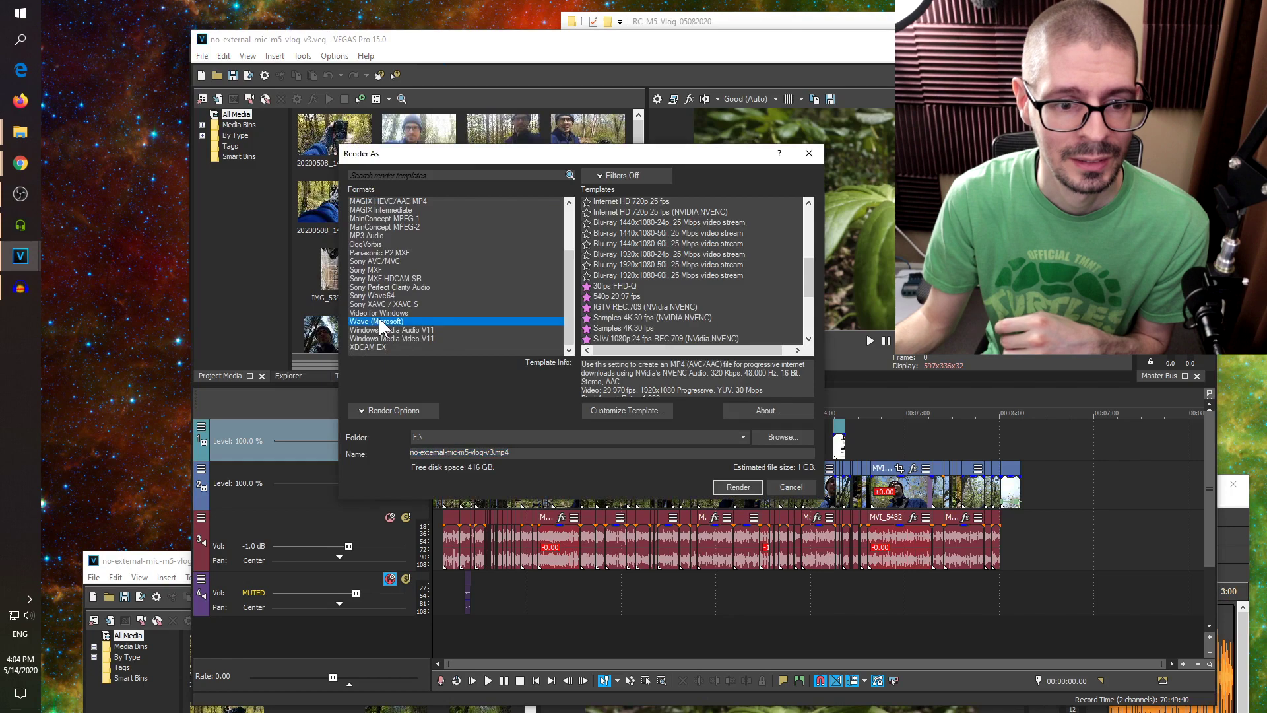
click(624, 307)
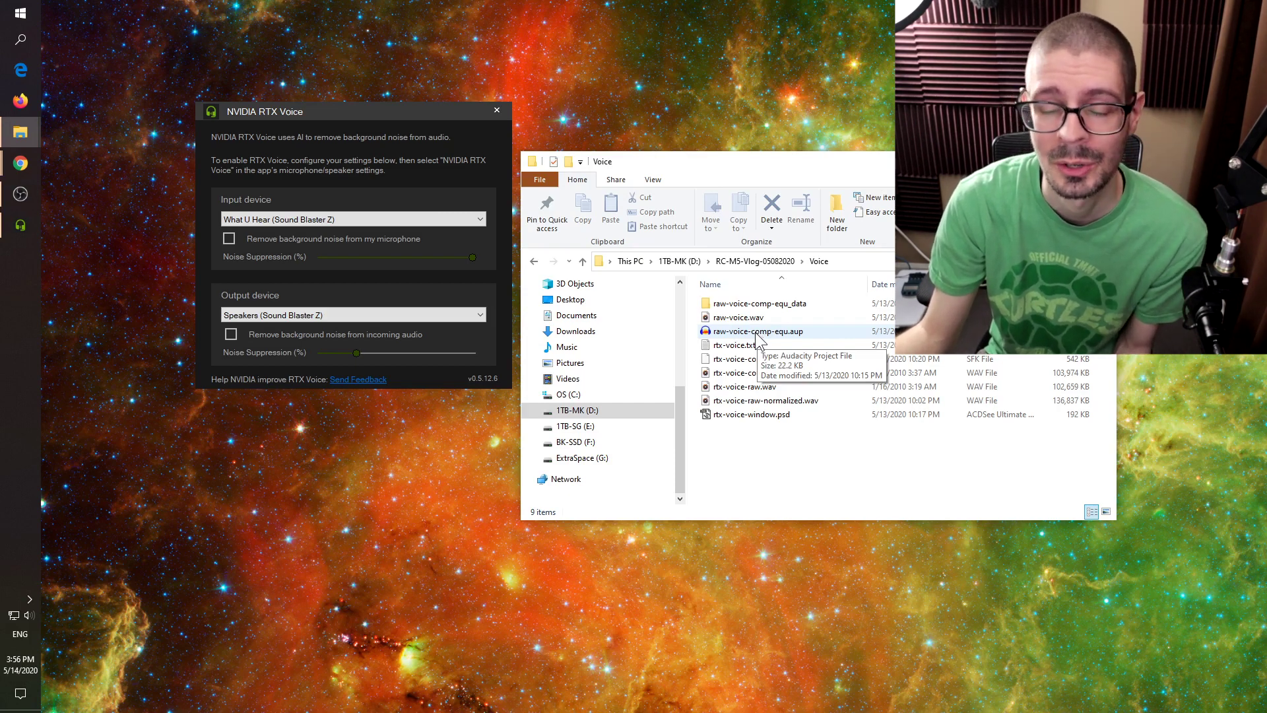
- Load raw-voice-comp-equ.aup from the Voice folder into Audacity
double_click(756, 336)
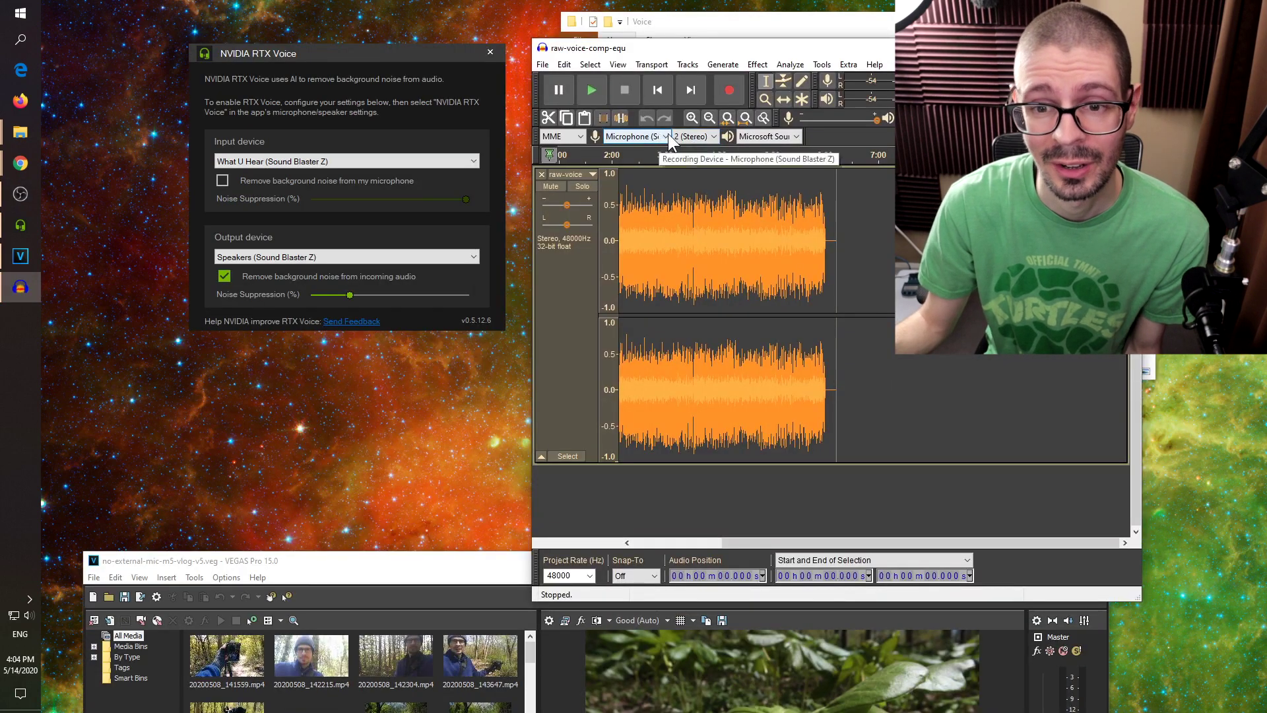
- Keep the current playback device and play the raw voice recording from around 2:11
click(796, 137)
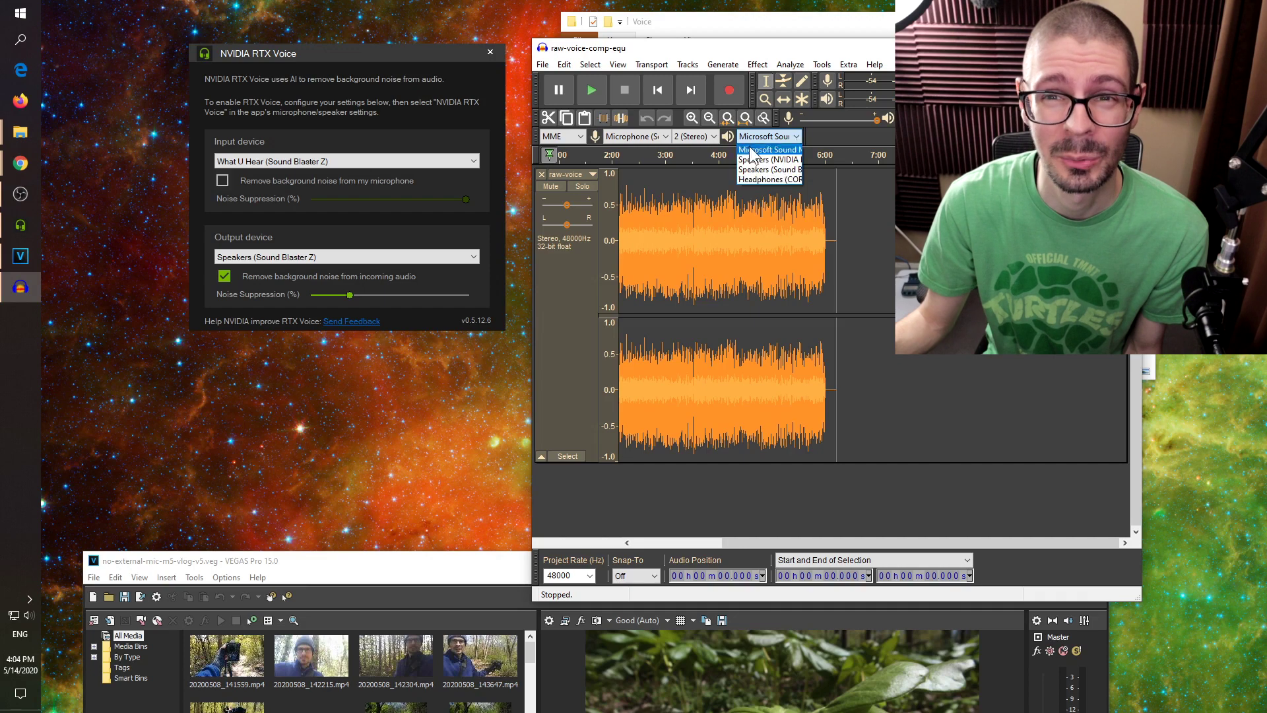
click(786, 146)
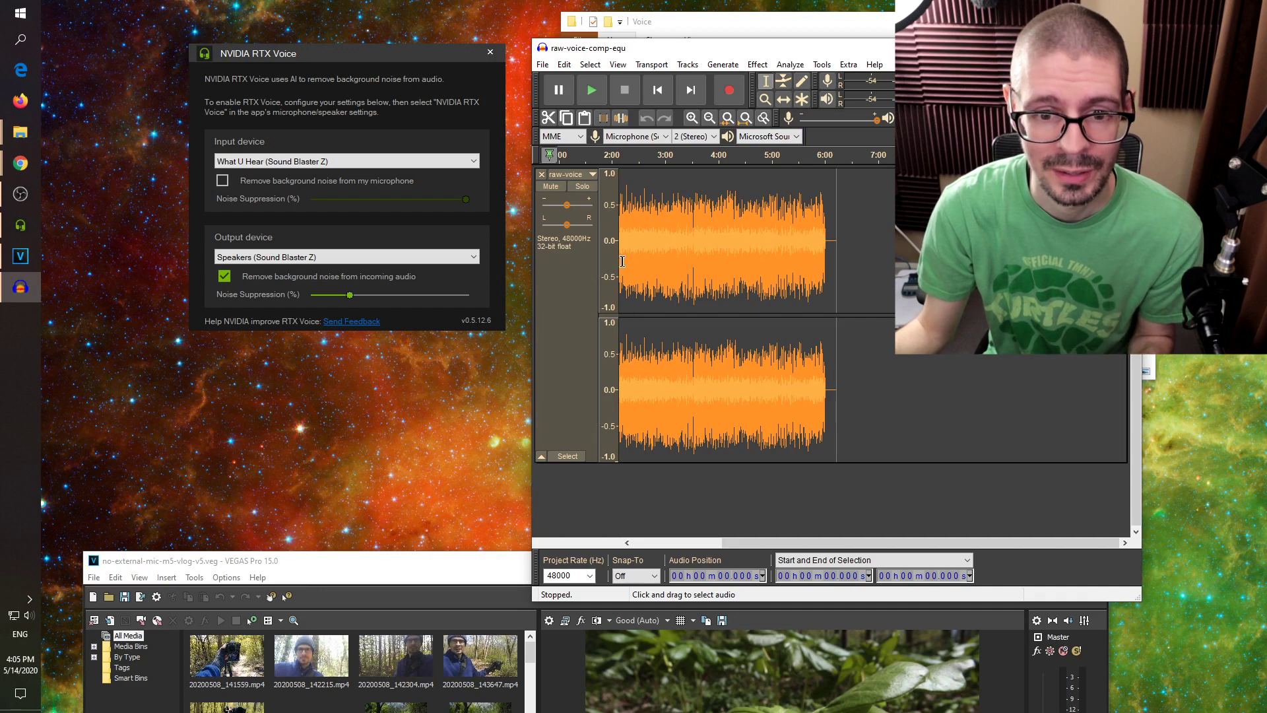
click(624, 285)
key(space)
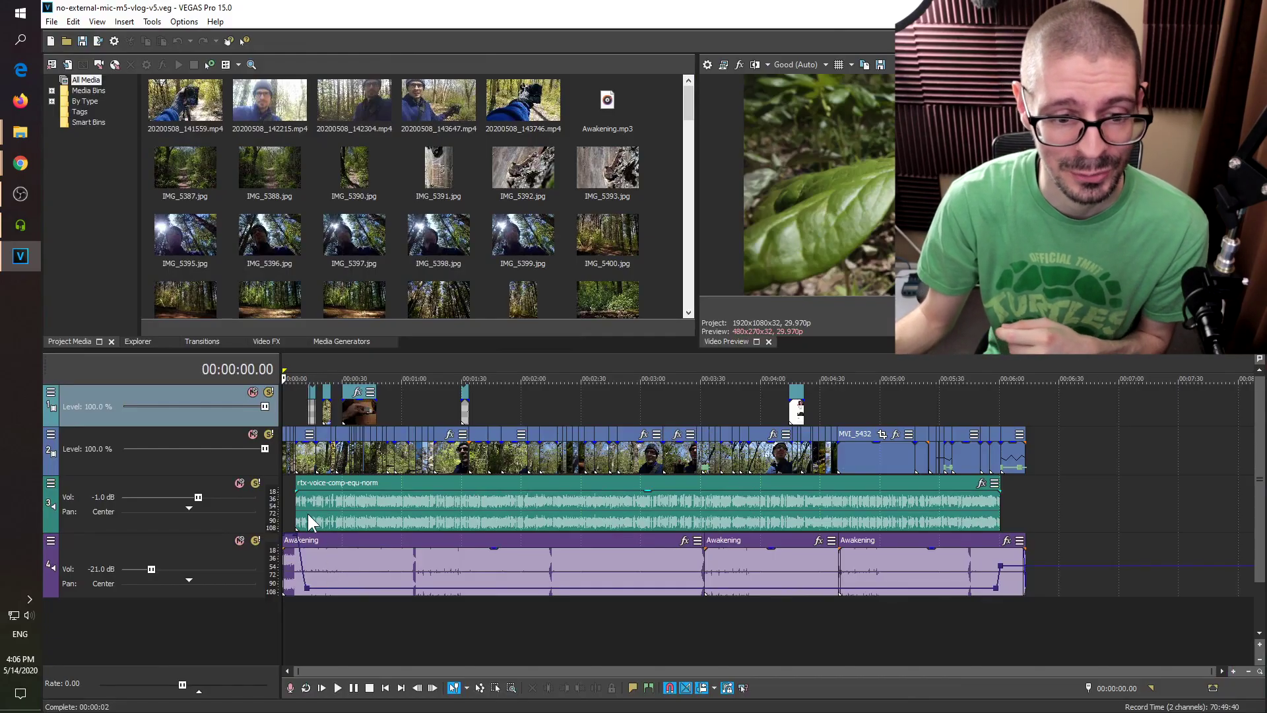
- Mute track 4, the Awakening music, so only the rtx-voice-comp-equ-norm voice is heard
click(239, 540)
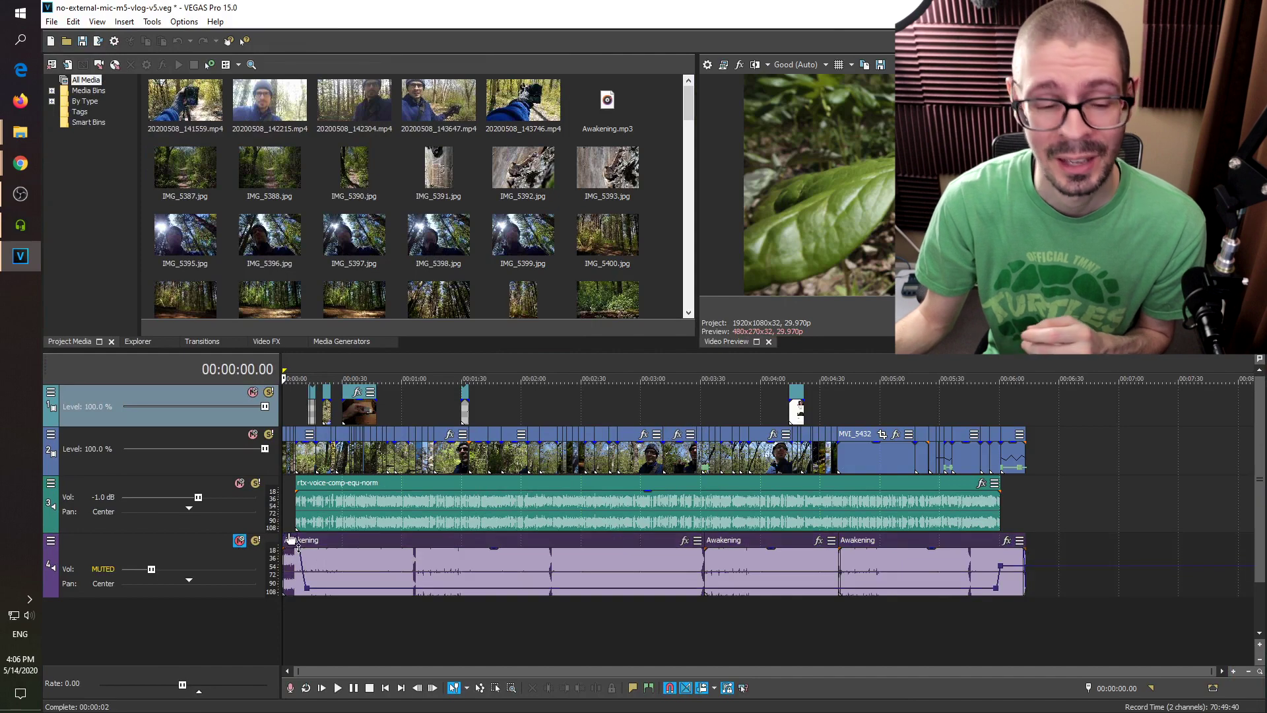